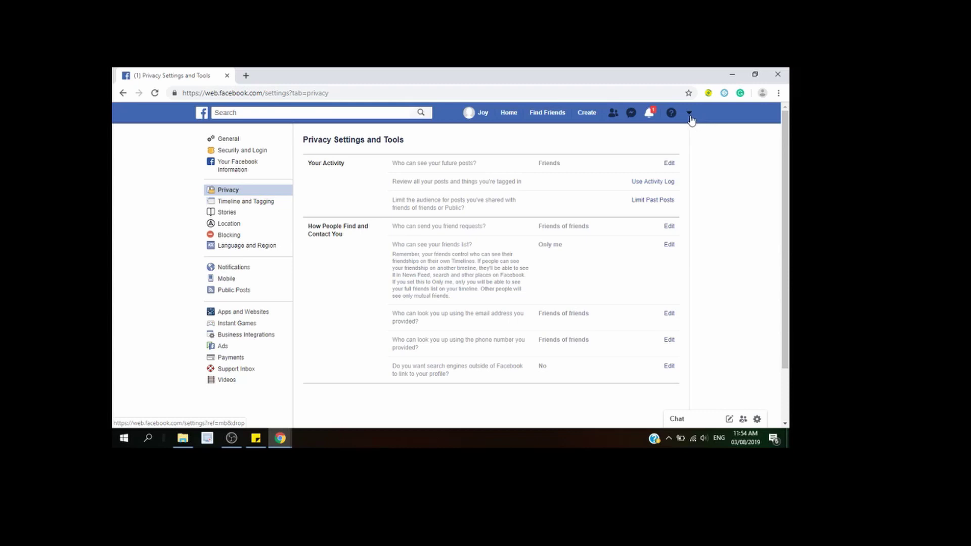
click(690, 115)
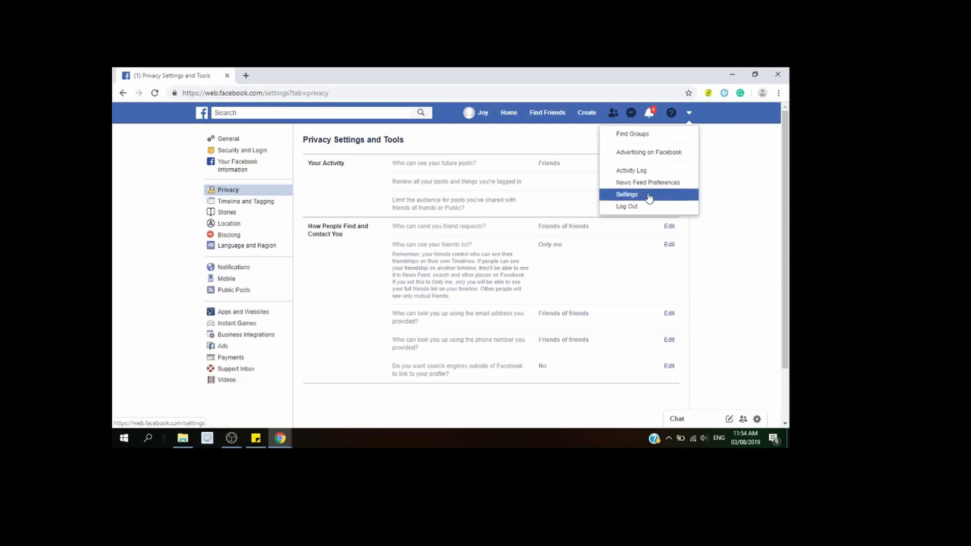
click(721, 207)
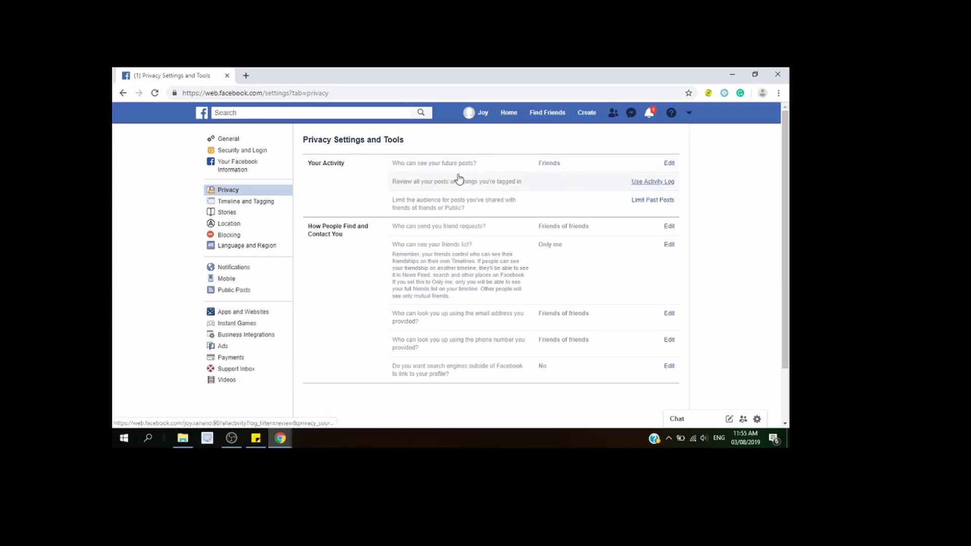
Review the full list of audience options for who can see future posts, and close the setting without changing it.
click(669, 164)
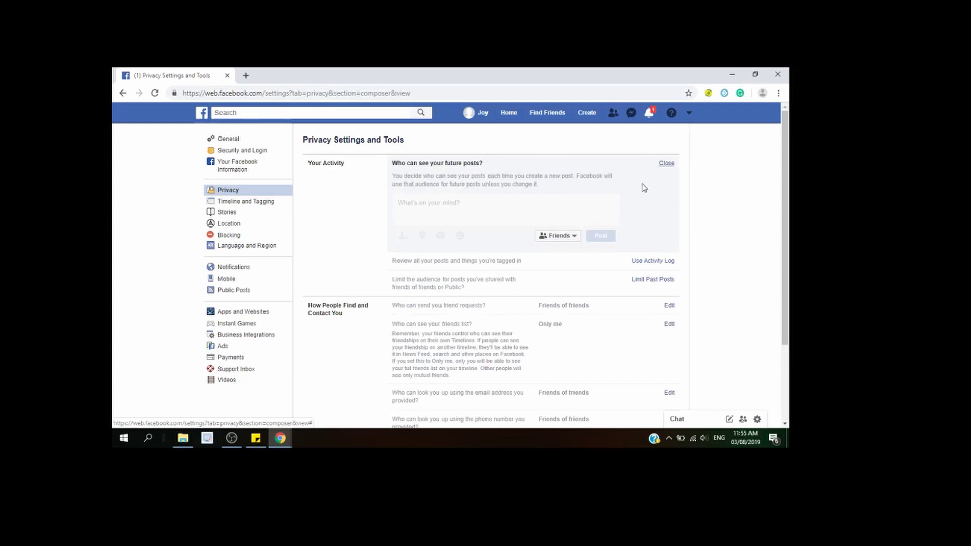
click(579, 242)
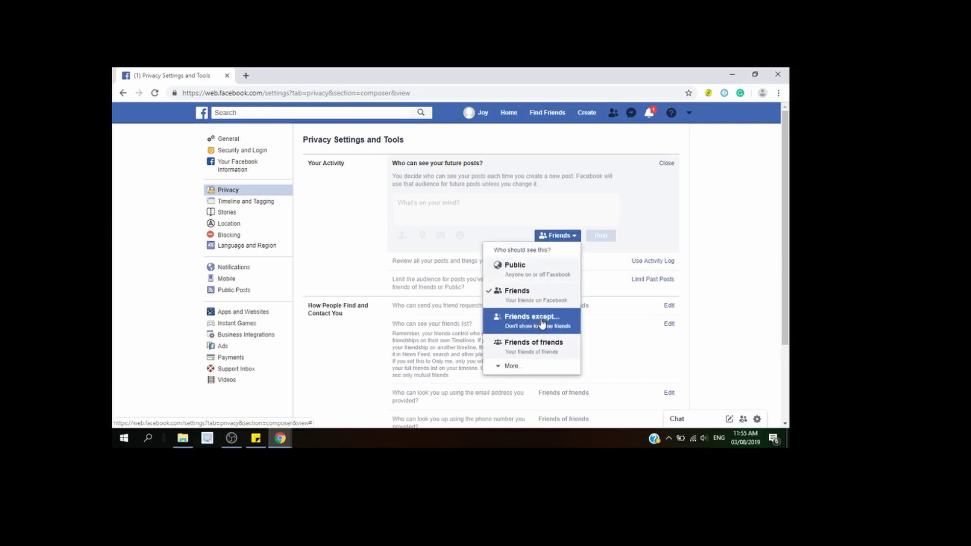
click(584, 233)
click(576, 235)
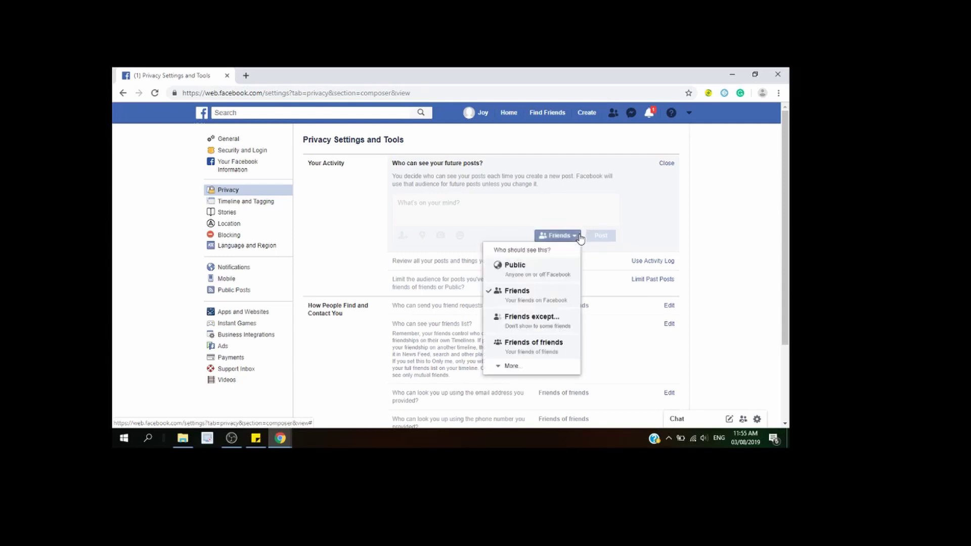
click(513, 365)
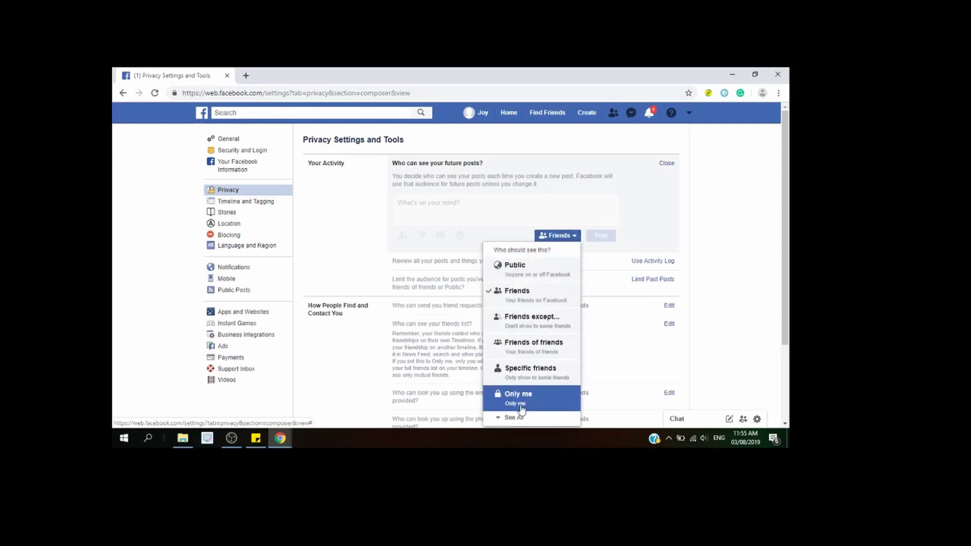
click(667, 164)
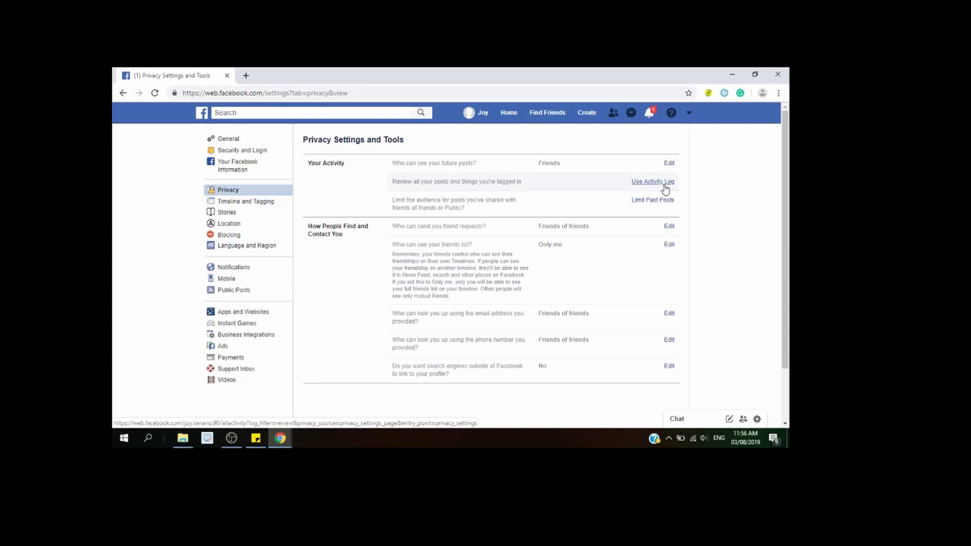
View the activity log for posts and things the account is tagged in, and return to the privacy settings.
click(647, 189)
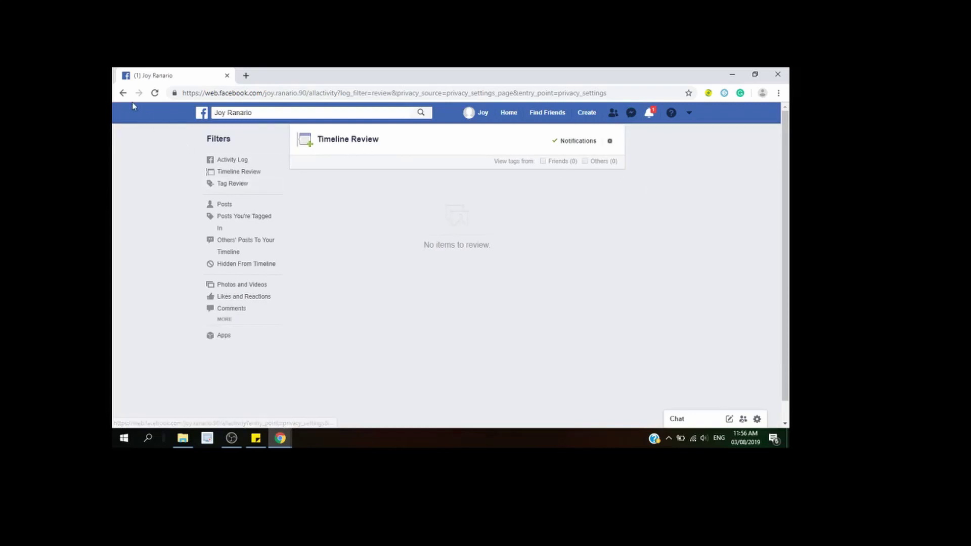
click(123, 93)
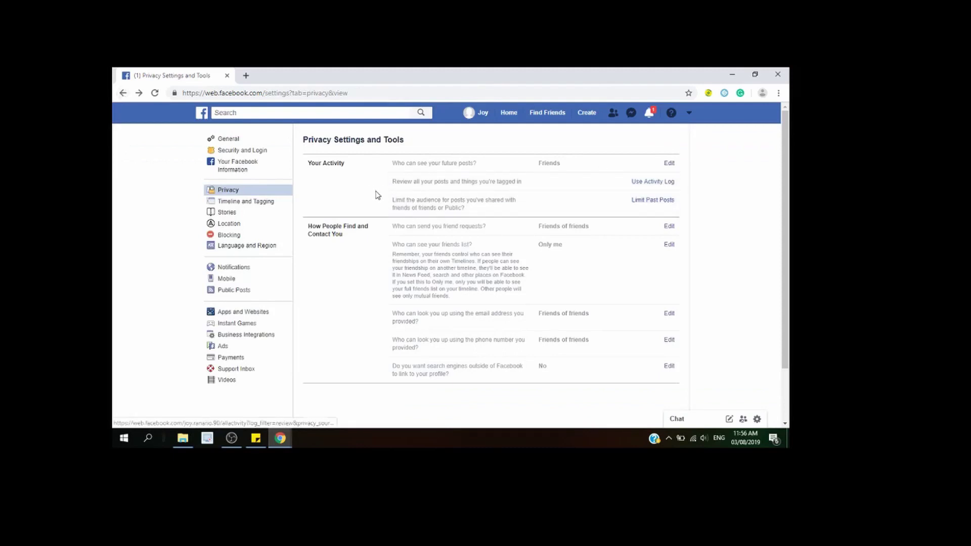
Examine the option to limit the audience of past posts, cancel its confirmation, and close the setting.
scroll(392, 203, down, 1)
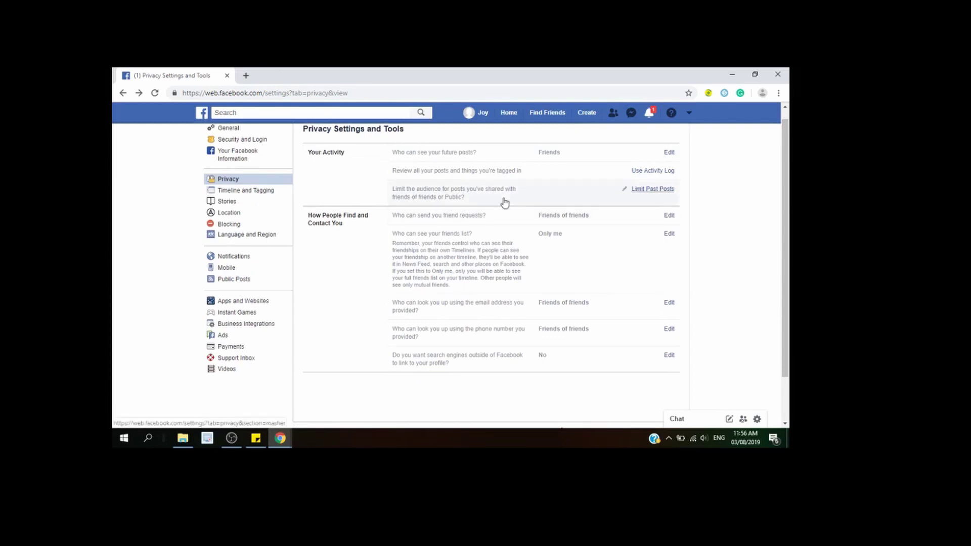
click(658, 191)
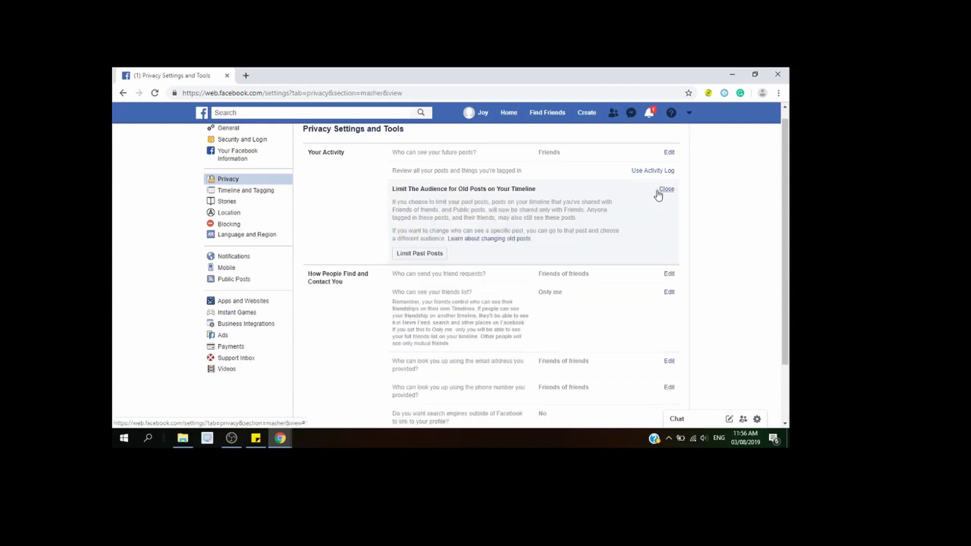
click(444, 256)
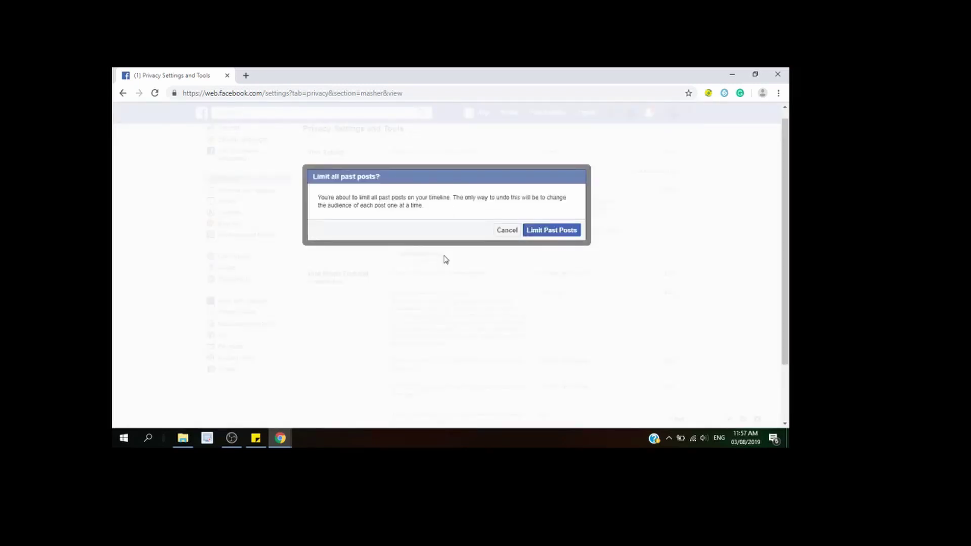
click(507, 230)
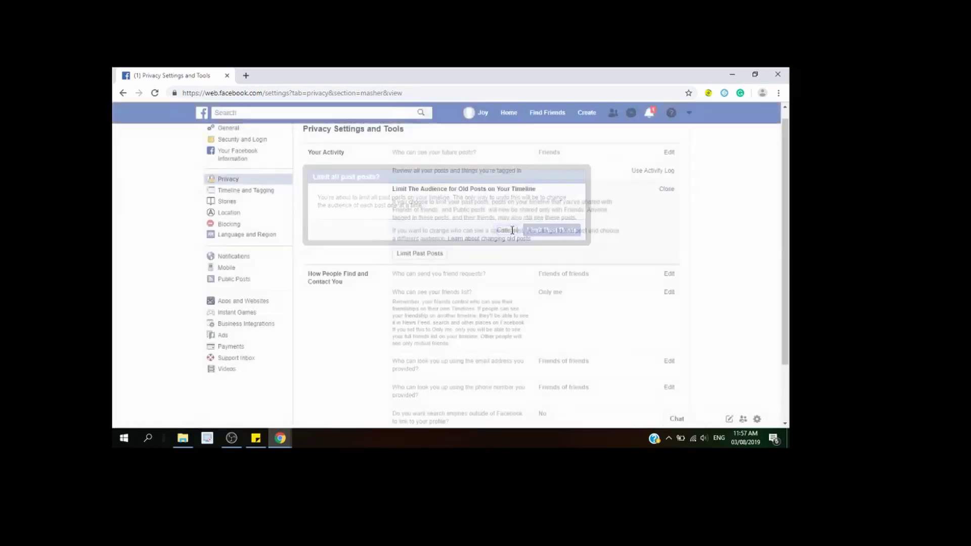
click(666, 189)
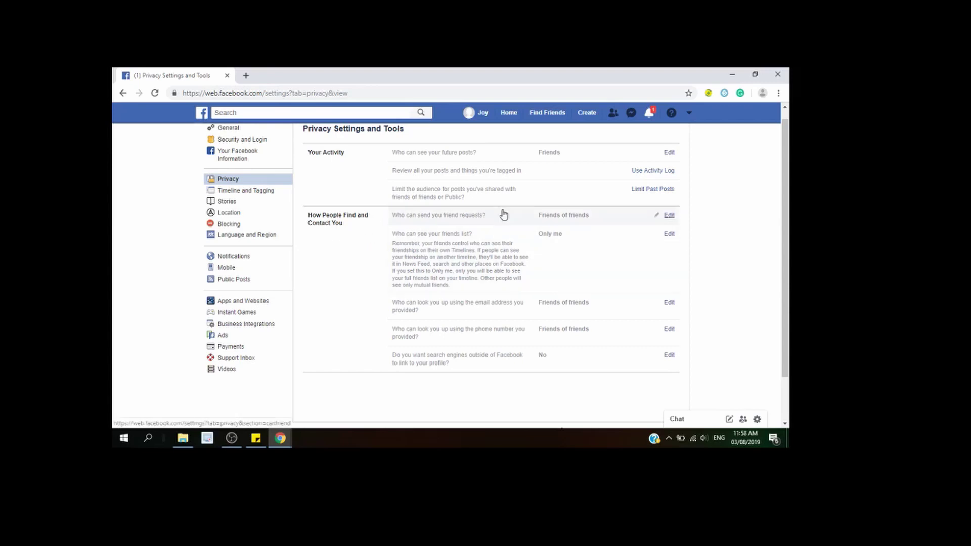
Set who can send friend requests to Friends of friends and close the setting.
click(669, 216)
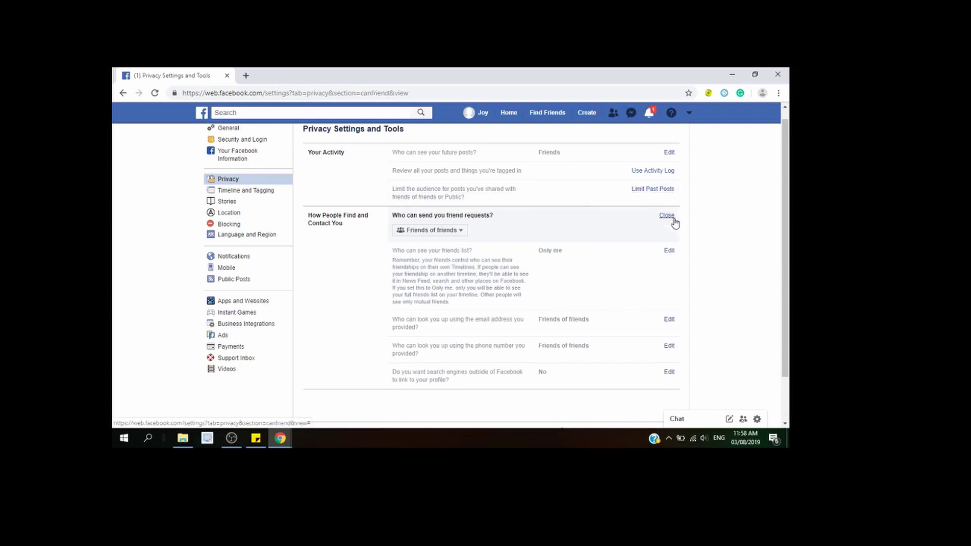
click(462, 234)
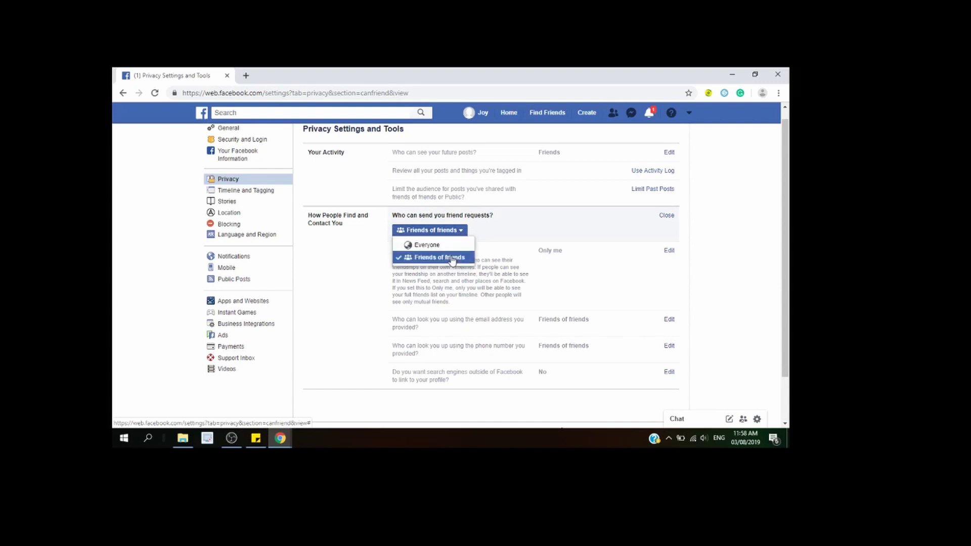
click(452, 259)
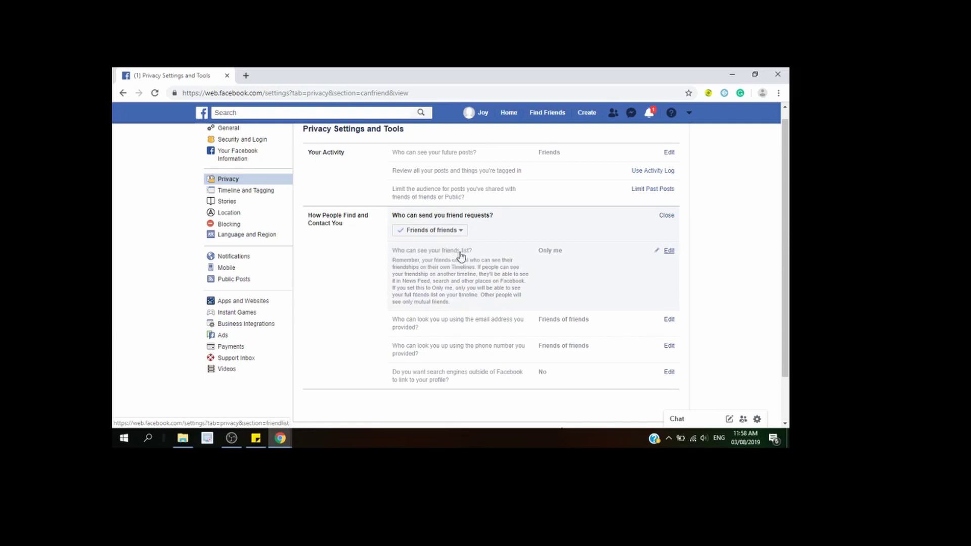
click(667, 216)
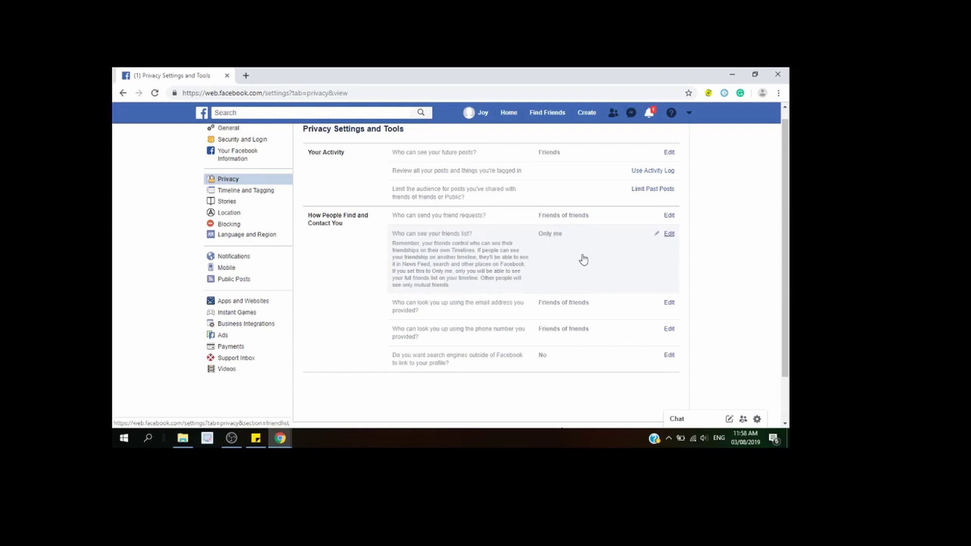
Set who can look up the profile using the provided email address to Friends of friends and close the setting.
click(669, 303)
click(669, 303)
click(669, 304)
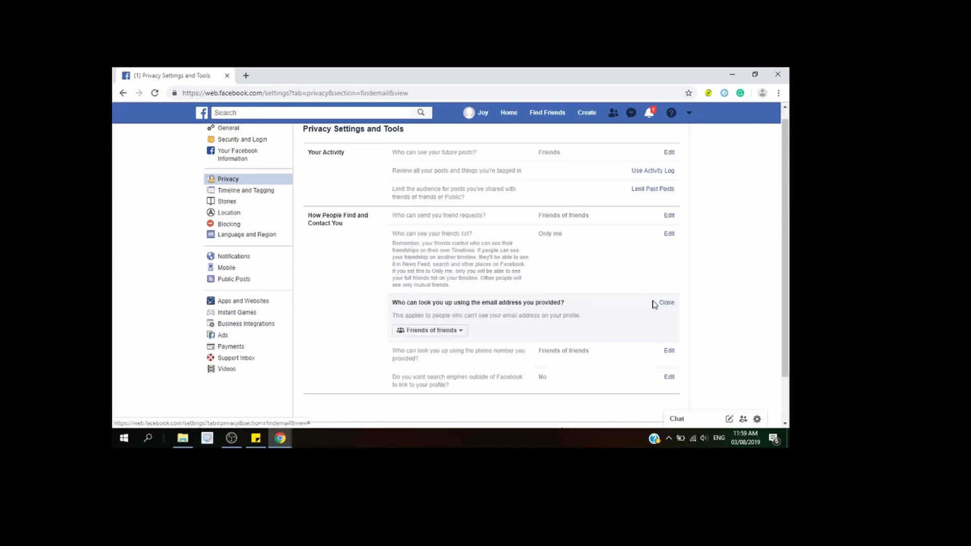
click(434, 331)
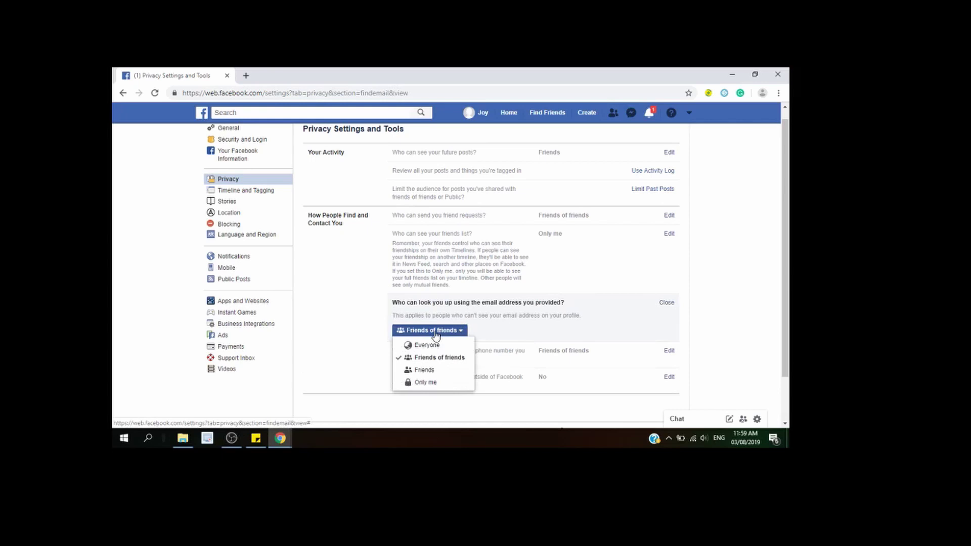
click(440, 358)
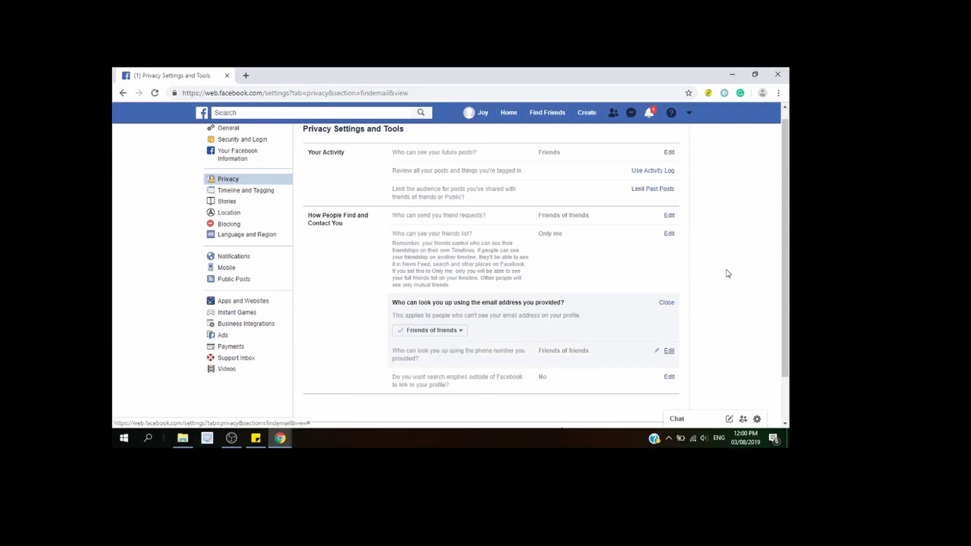
click(667, 303)
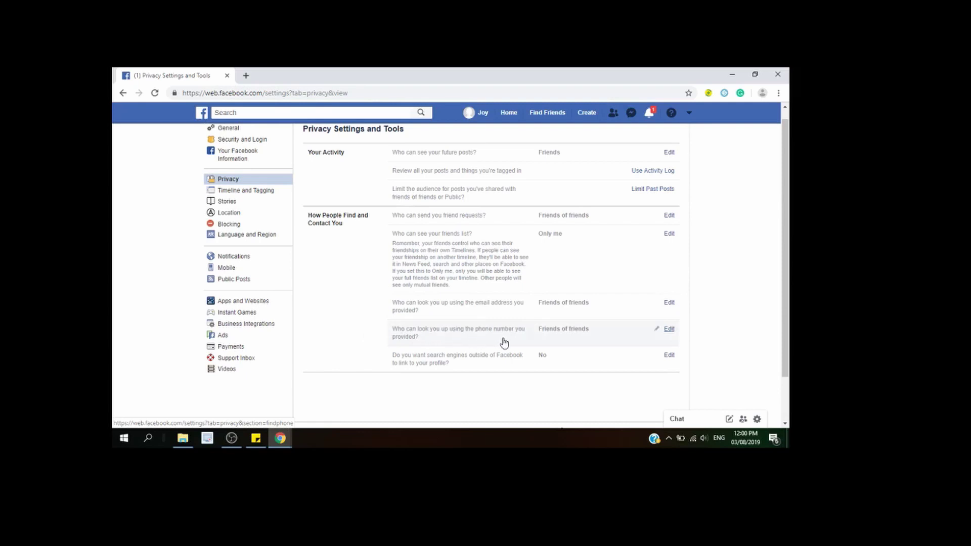
Set who can look up the profile using the provided phone number to Friends of friends and close the setting.
click(670, 329)
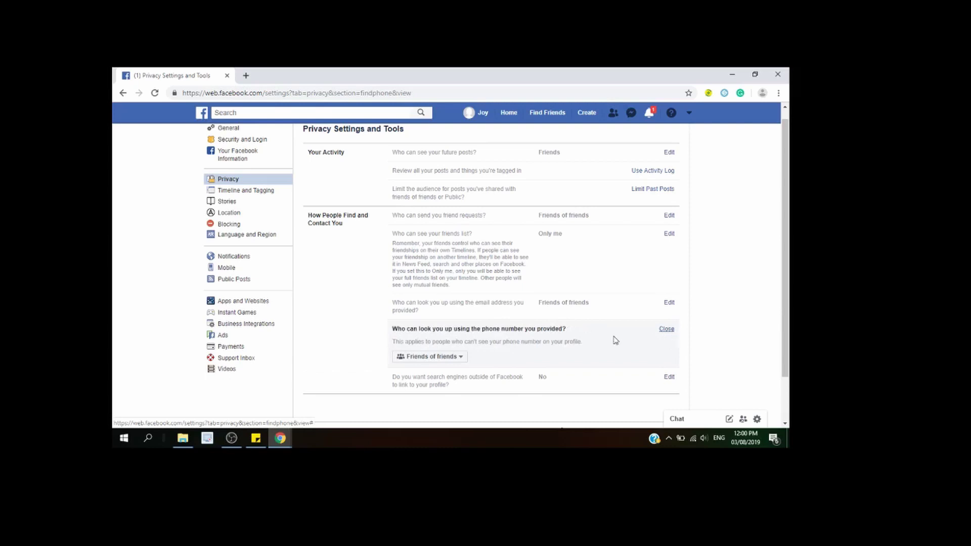
click(458, 357)
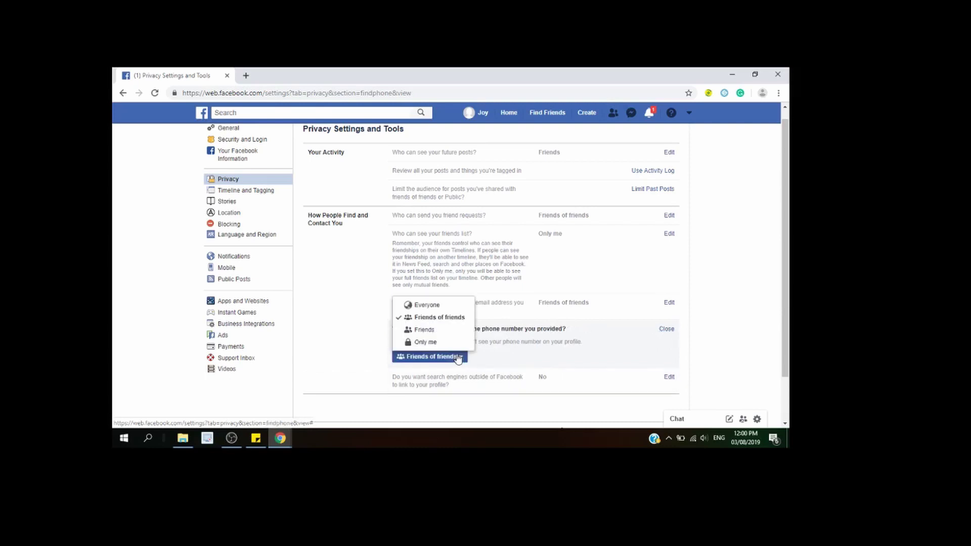
click(436, 318)
click(666, 329)
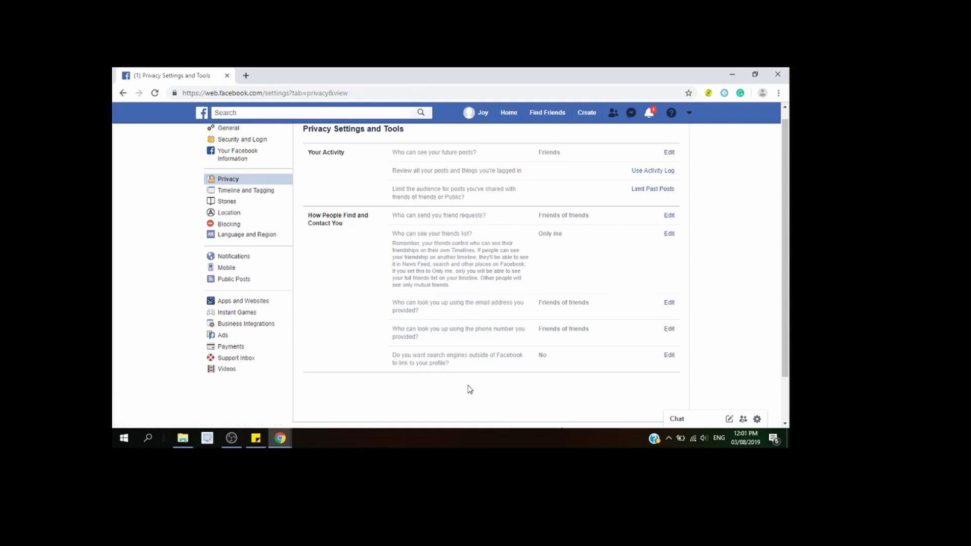
Review the setting that allows search engines outside of Facebook to link to the profile.
click(595, 363)
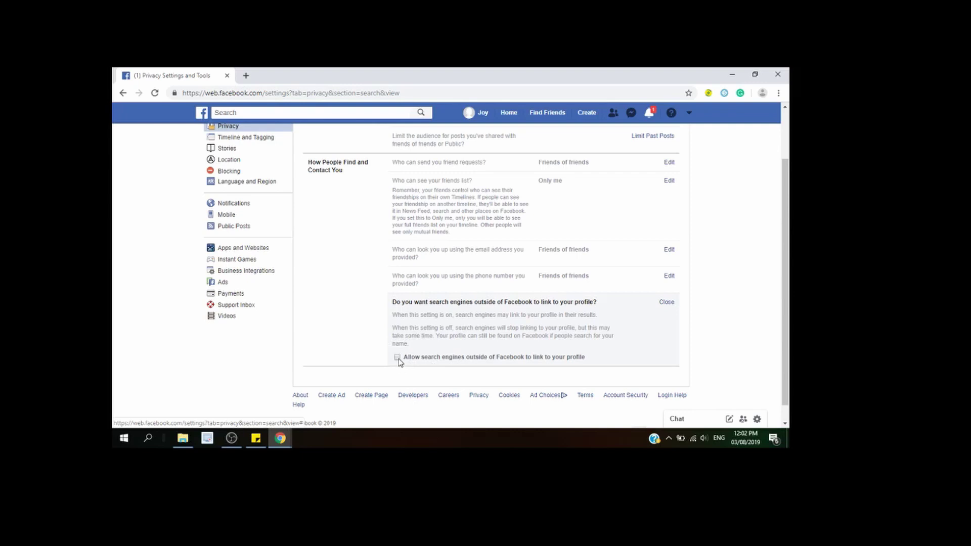
click(397, 357)
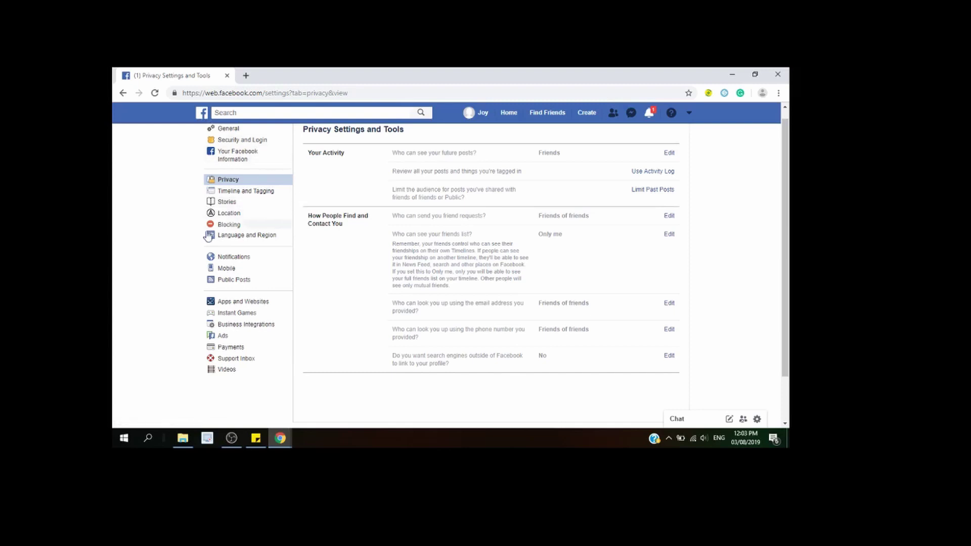
Go to the Timeline and Tagging settings and check who can post on the timeline, leaving that setting as it is.
click(241, 193)
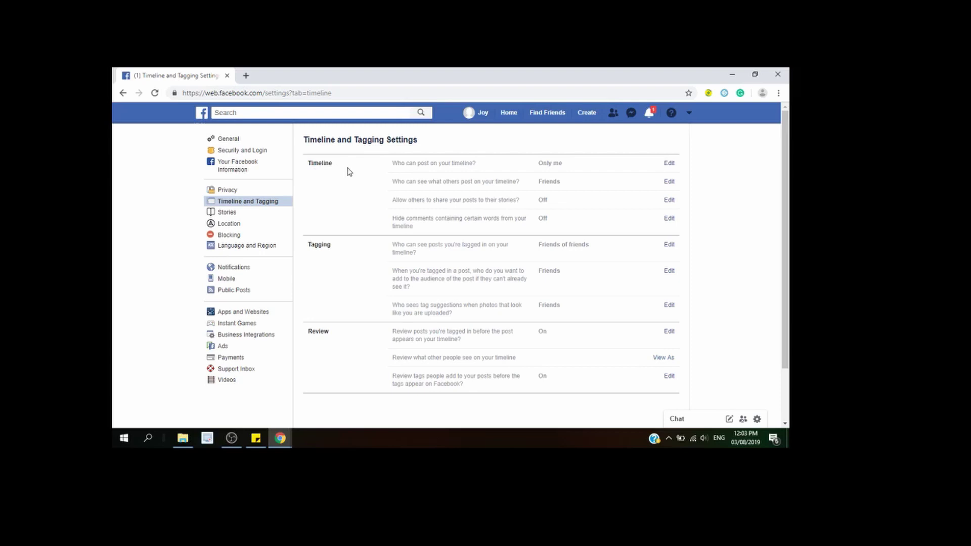
click(605, 166)
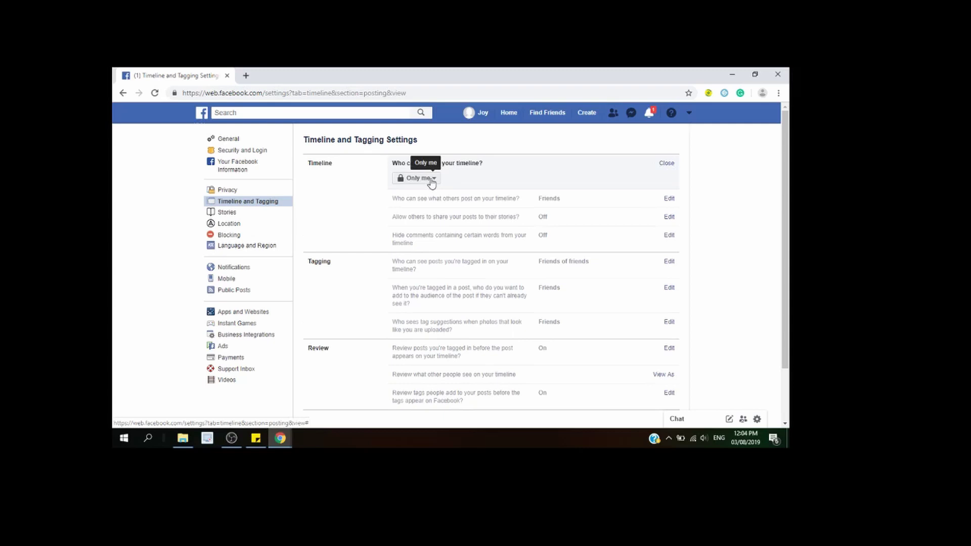
click(667, 163)
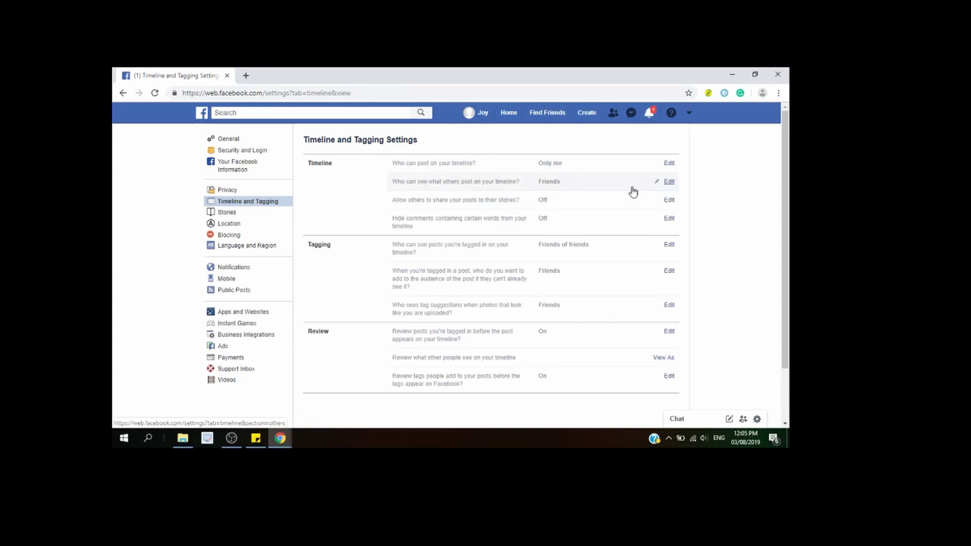
Set who can see what others post on the timeline to Friends.
click(668, 183)
click(432, 200)
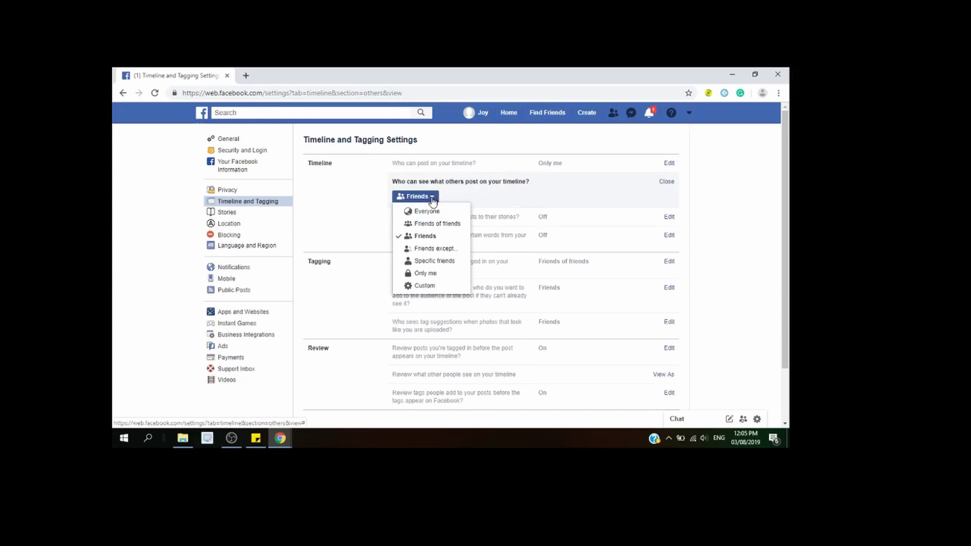
click(425, 237)
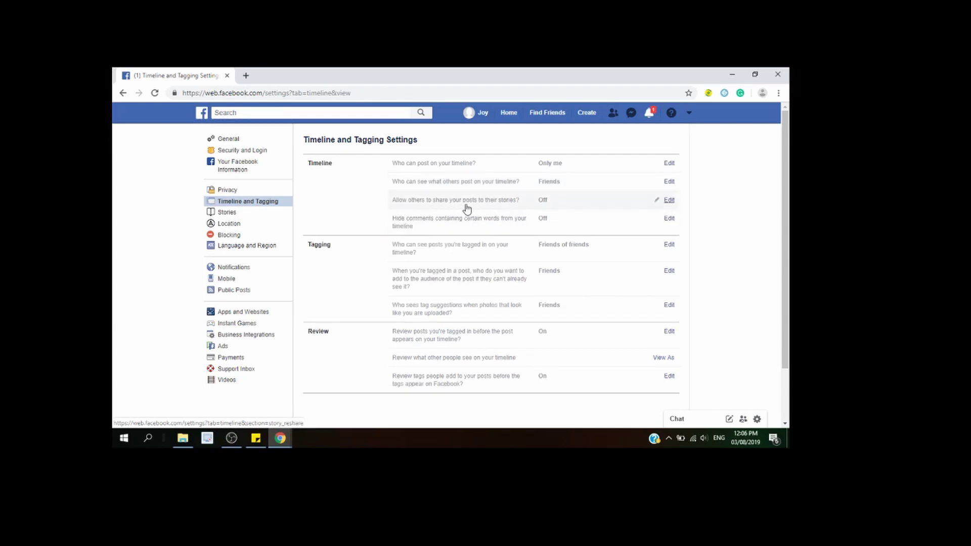
Review the setting for allowing others to share posts to their stories, and close it without changing it.
click(669, 201)
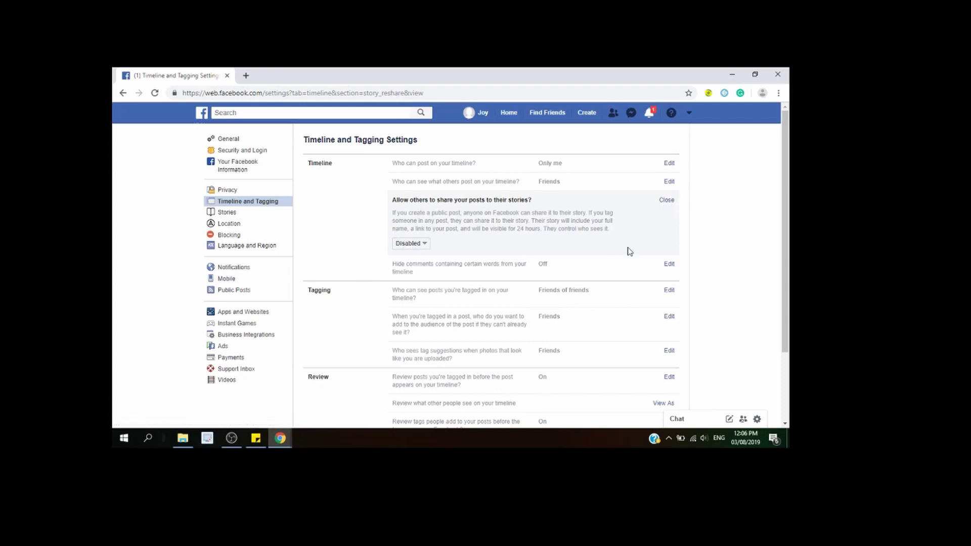
click(667, 201)
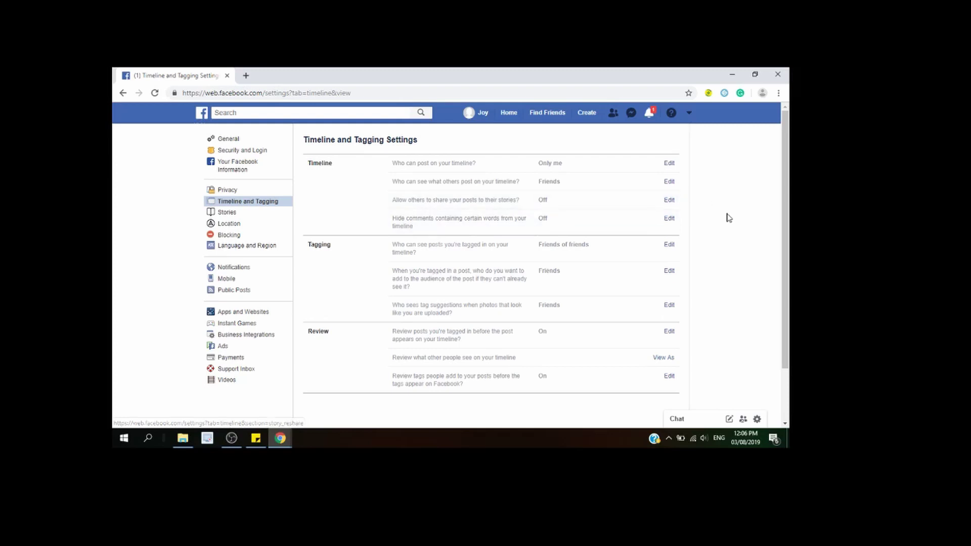
drag(783, 182, 790, 187)
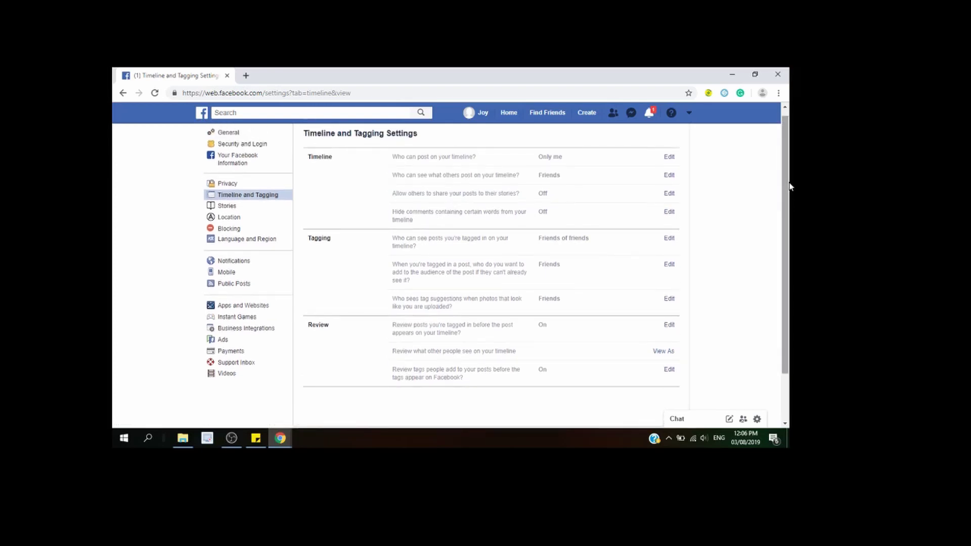
Review the settings for hiding timeline comments with certain words and for who can see tagged posts, closing each without changing it.
click(669, 212)
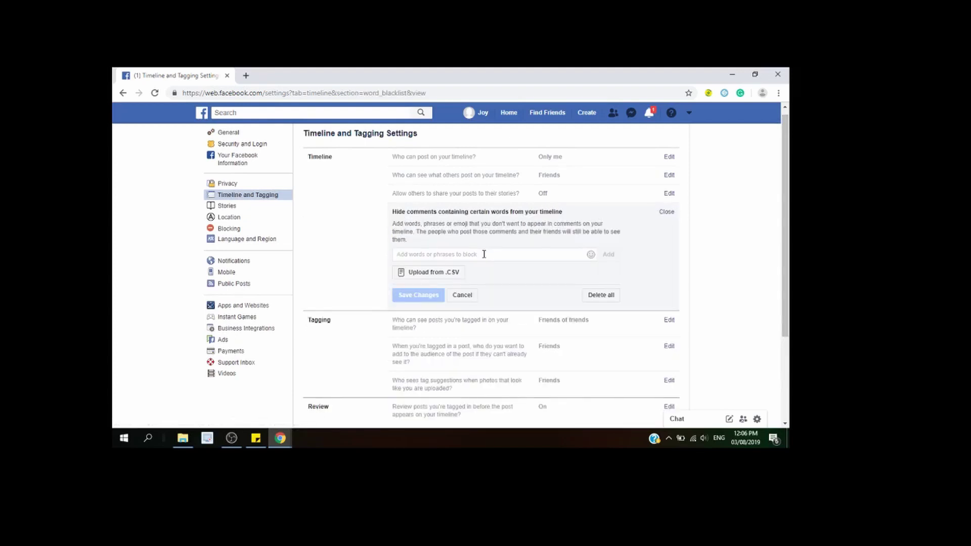
click(670, 214)
click(669, 238)
click(667, 241)
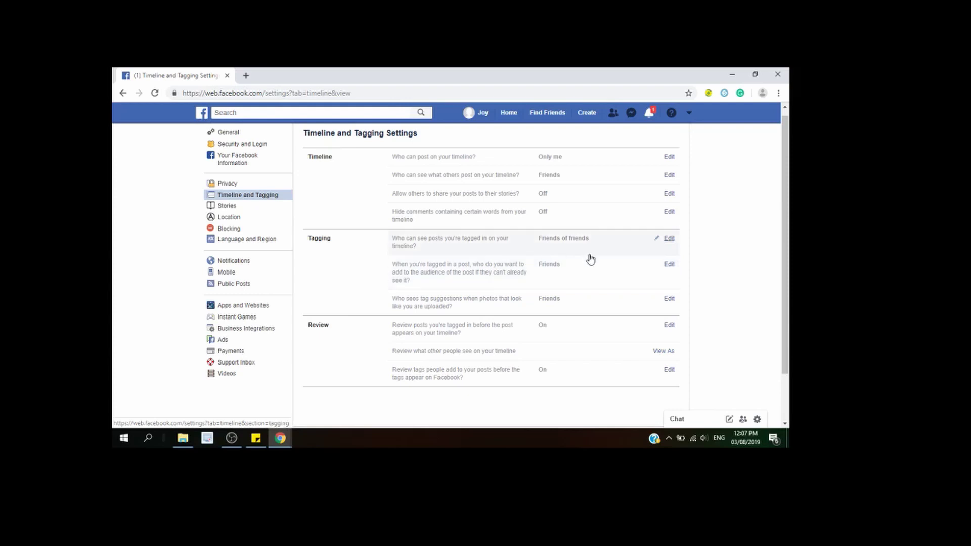
Review the settings for the audience added to tagged posts and for who sees photo tag suggestions, closing each without changes.
click(669, 265)
click(671, 267)
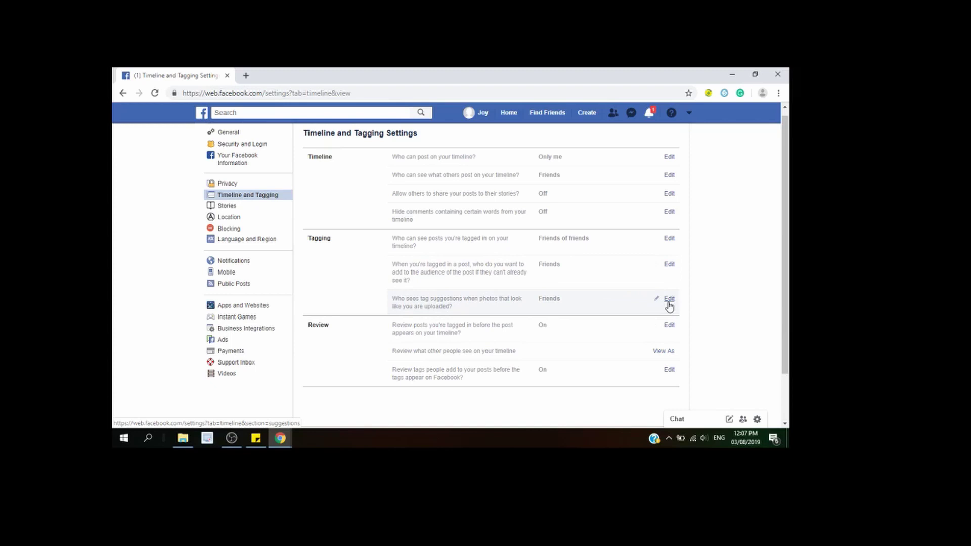
scroll(786, 275, down, 2)
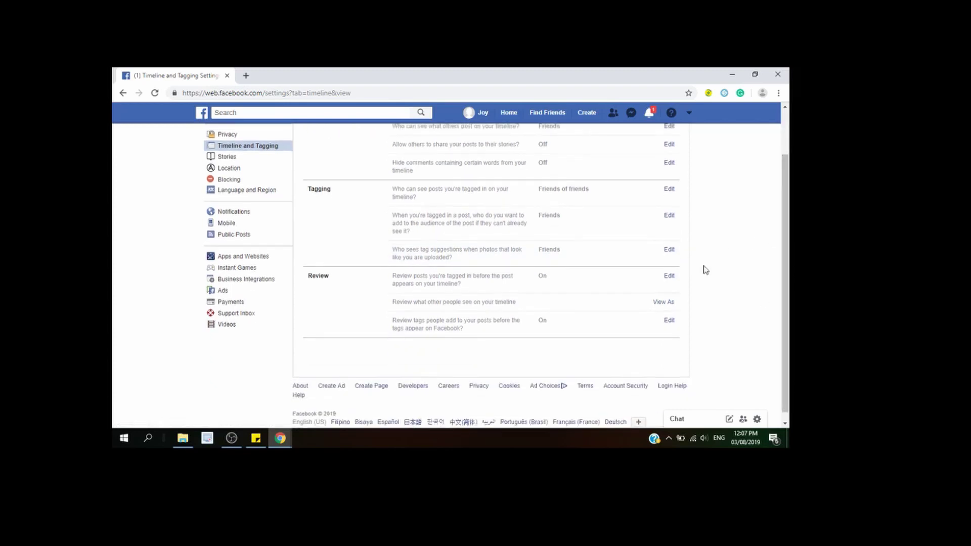
click(669, 253)
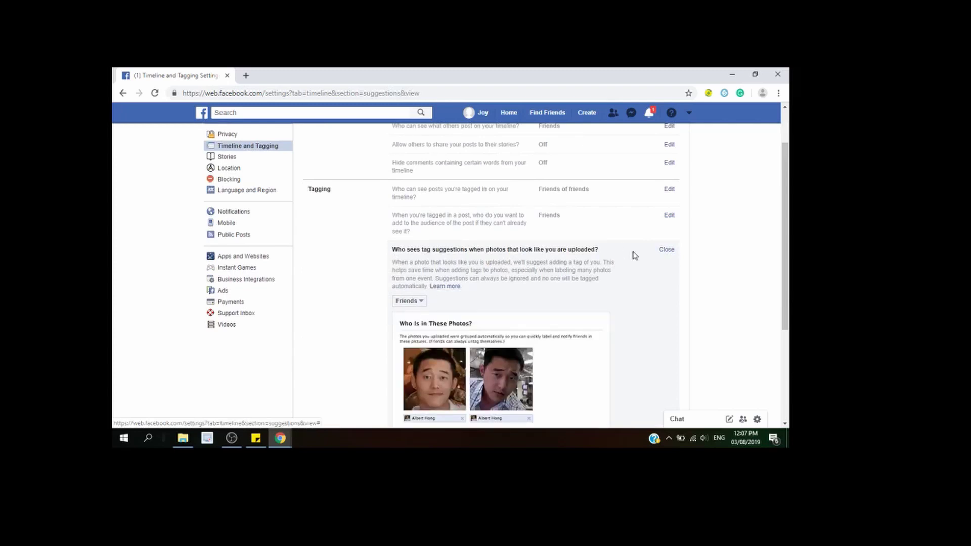
click(664, 253)
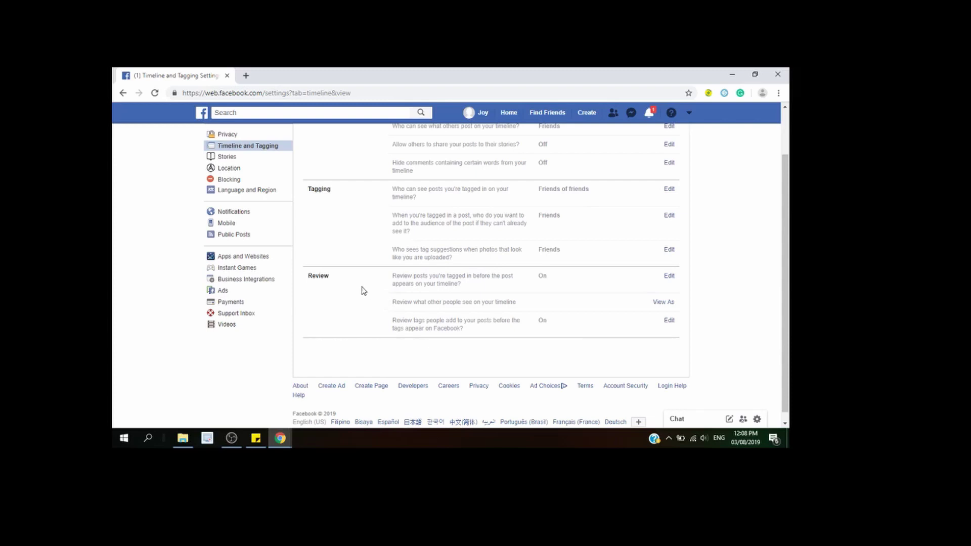
Check the options for reviewing tagged posts before they appear on the timeline, and close the setting with Enabled kept.
click(669, 276)
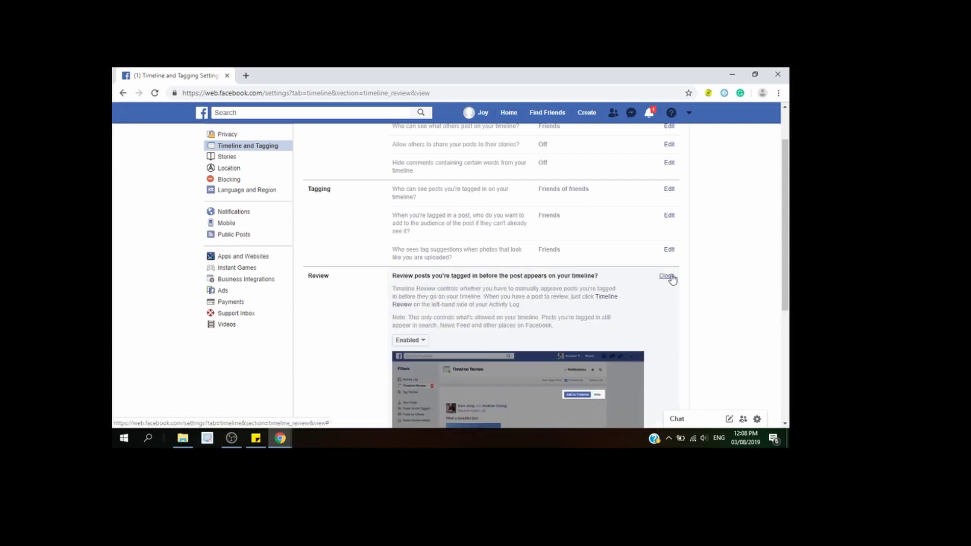
click(423, 341)
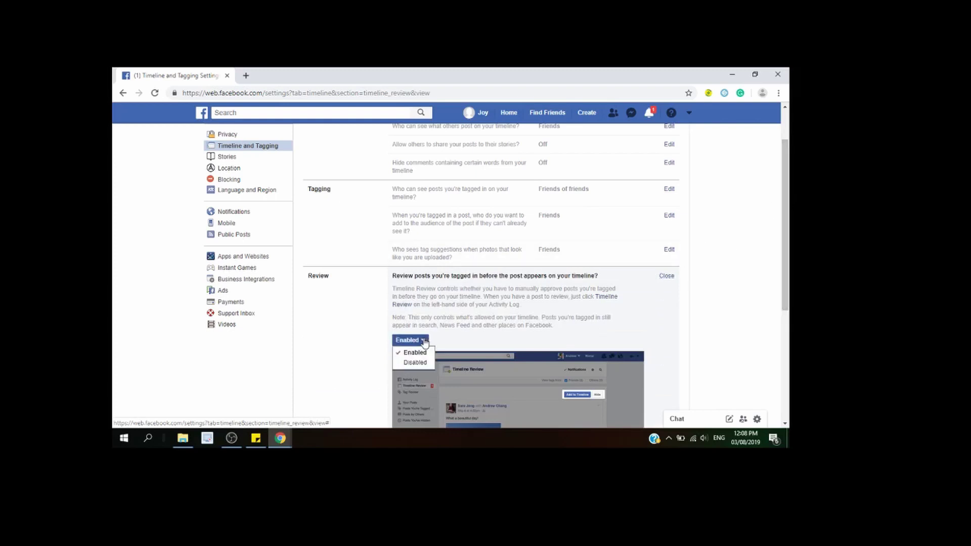
click(424, 340)
scroll(423, 314, down, 1)
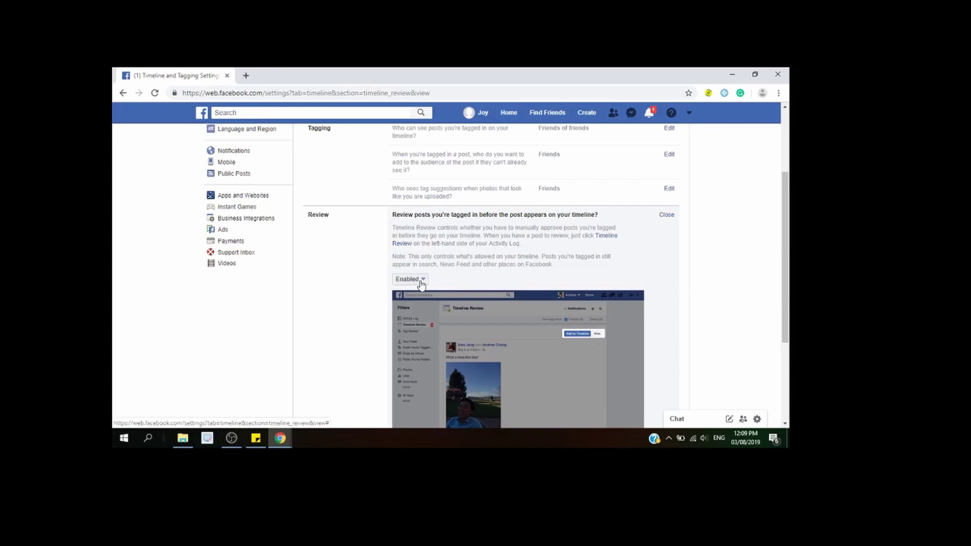
click(422, 281)
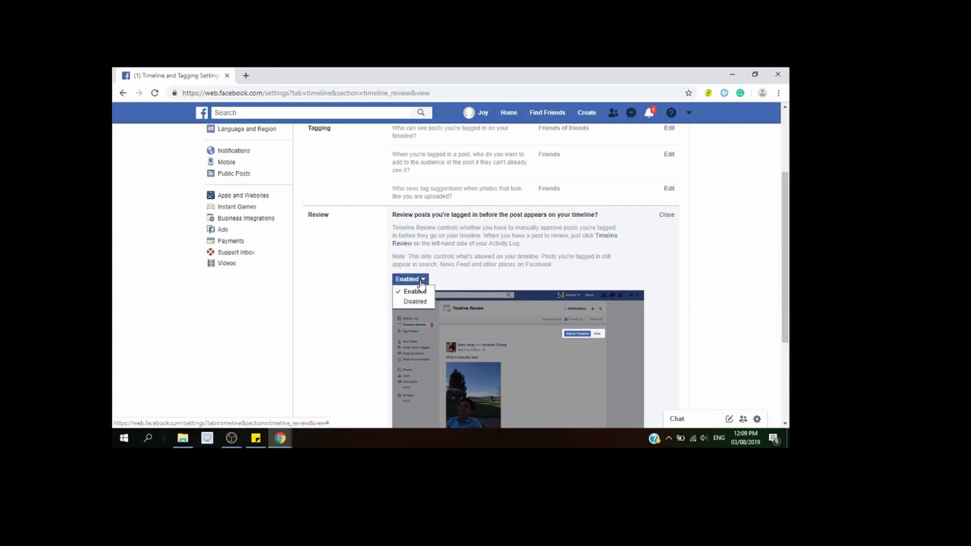
click(421, 283)
click(670, 216)
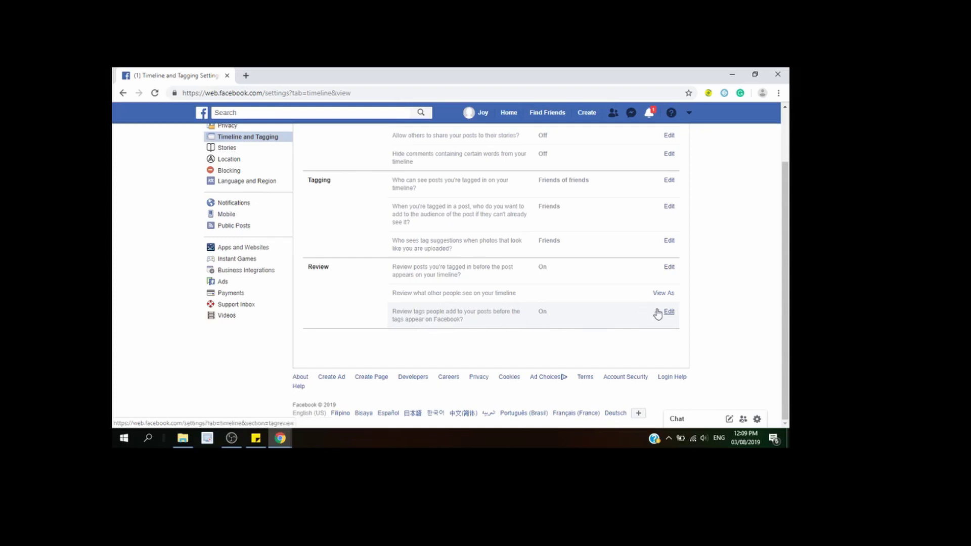
Check the options for reviewing tags people add to own posts, and close the setting with Enabled kept.
click(672, 313)
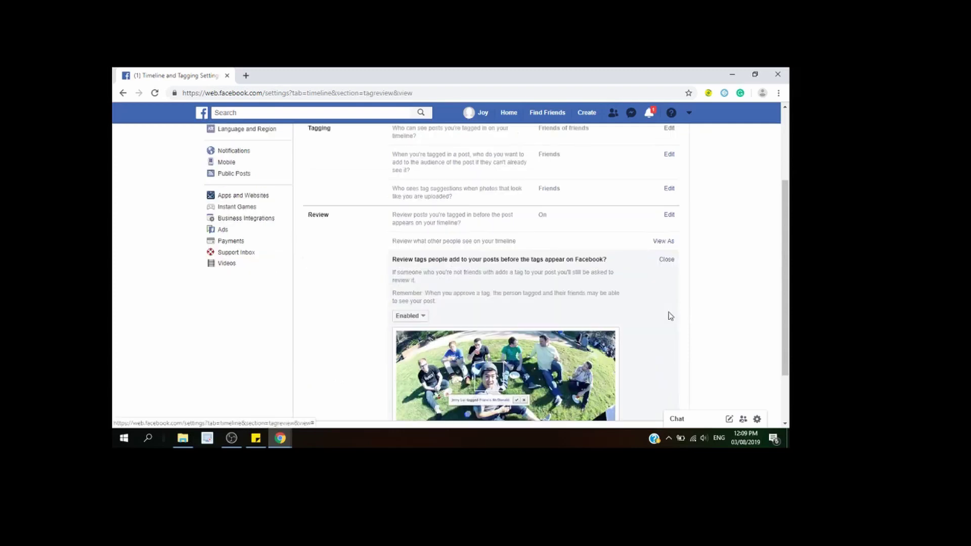
drag(786, 227, 787, 234)
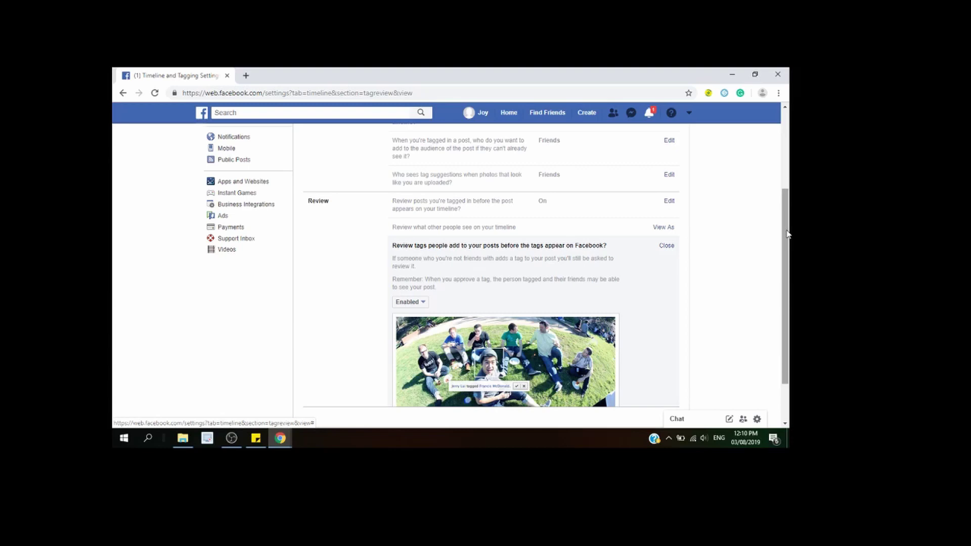
click(410, 302)
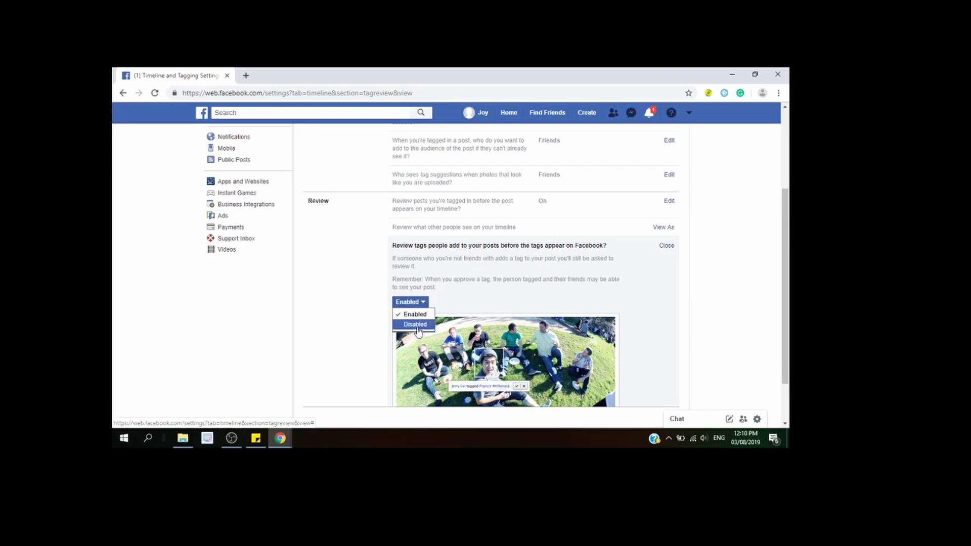
click(549, 273)
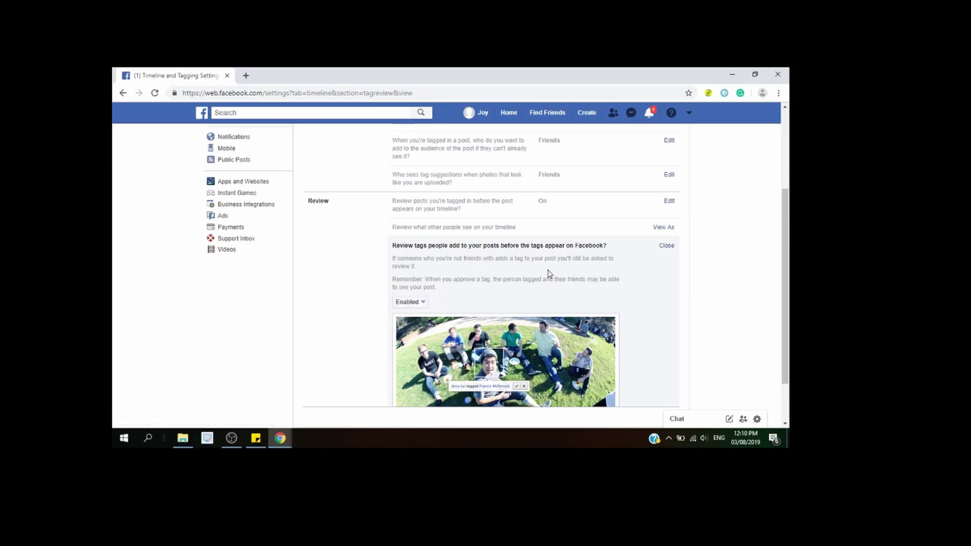
click(662, 251)
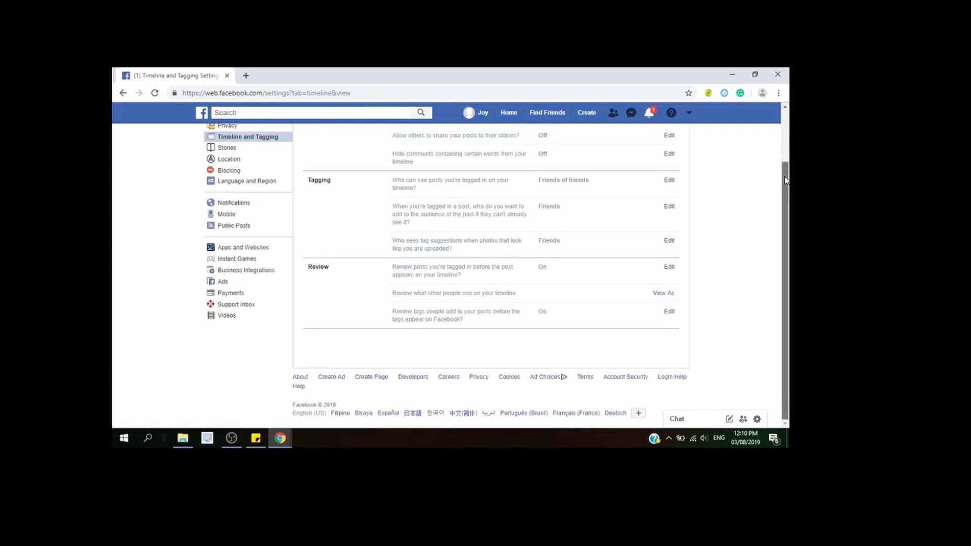
scroll(784, 141, up, 2)
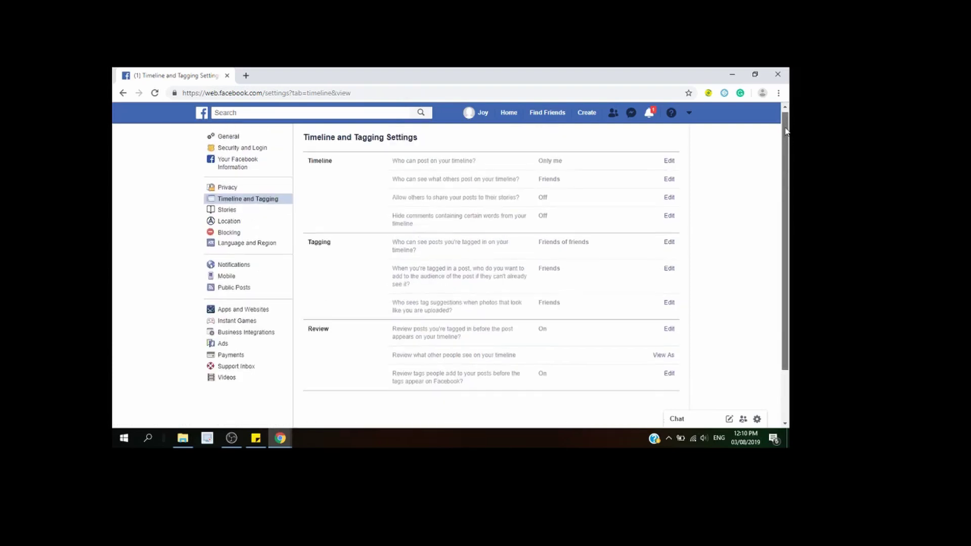